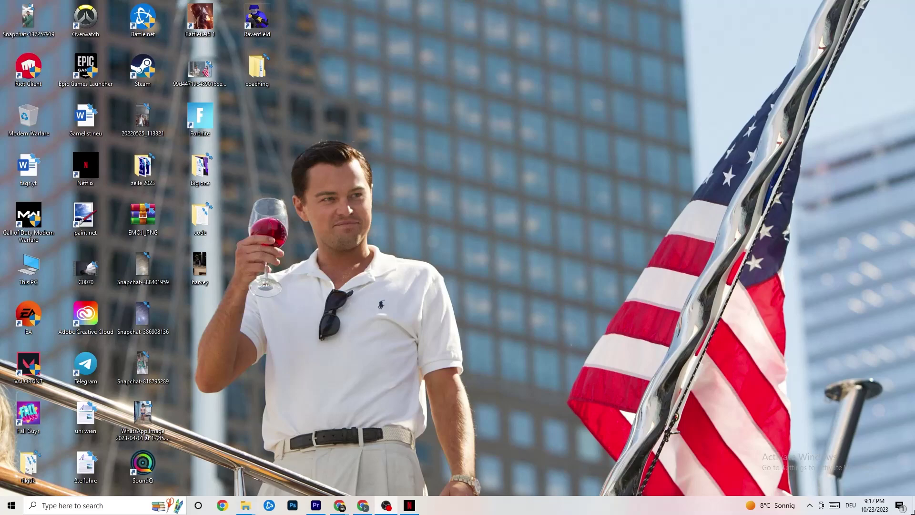
# Open Windows Settings from Start and go to the System category
pyautogui.press('super')
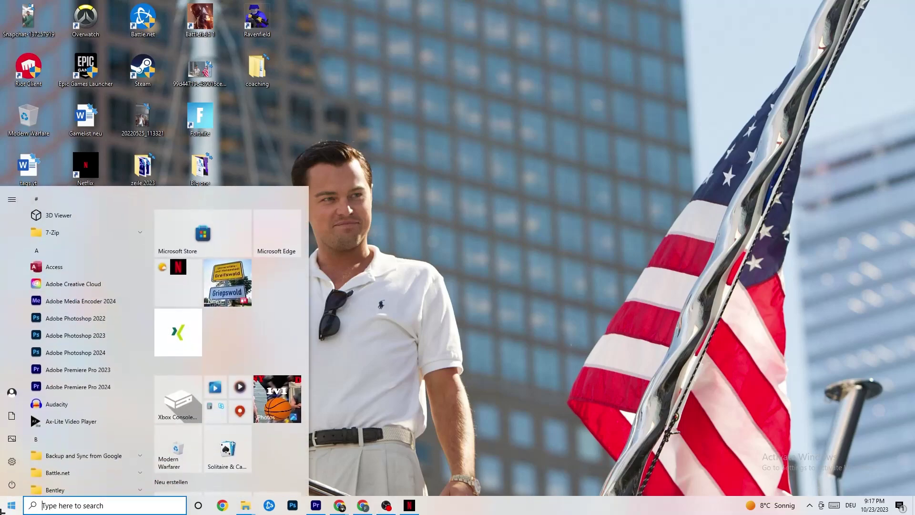
pyautogui.click(15, 463)
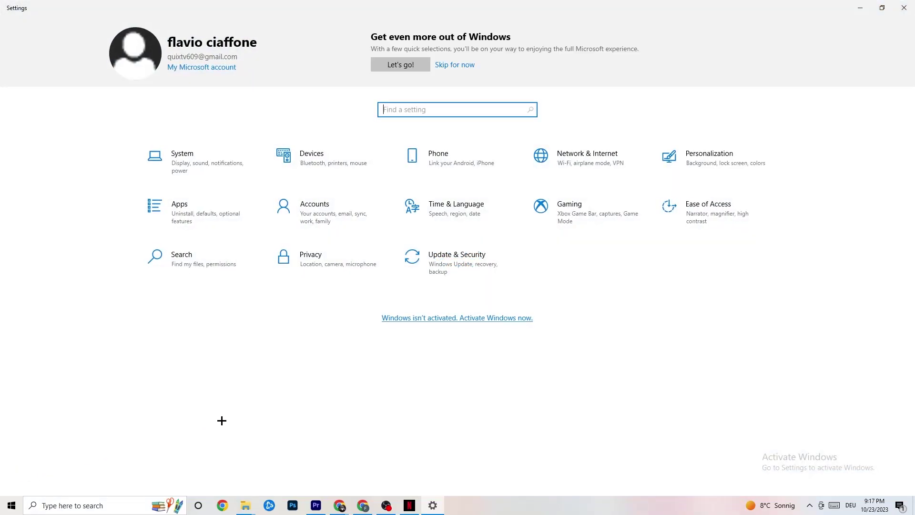
pyautogui.click(198, 163)
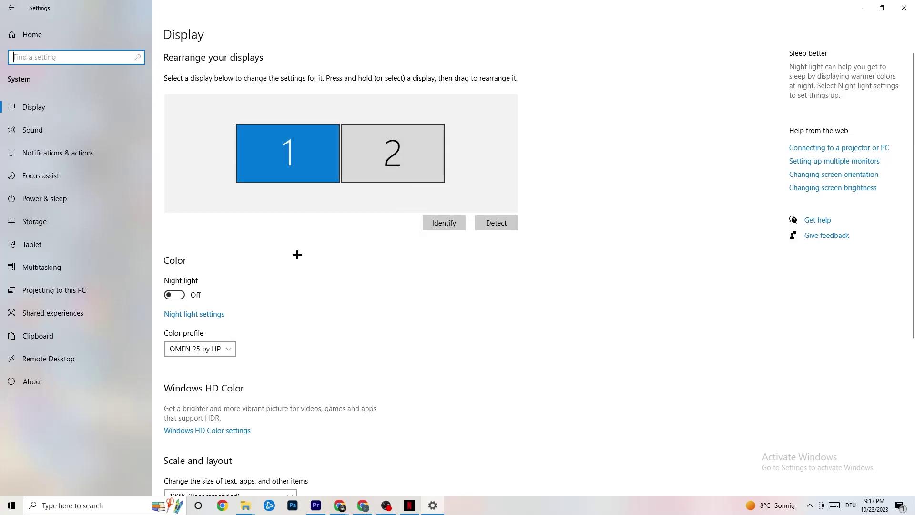
# Leave colour profile, 100% scaling and 1920 × 1080 resolution unchanged, then view Storage
pyautogui.scroll(-3, 298, 187)
pyautogui.scroll(-2, 298, 187)
pyautogui.click(229, 124)
pyautogui.click(221, 126)
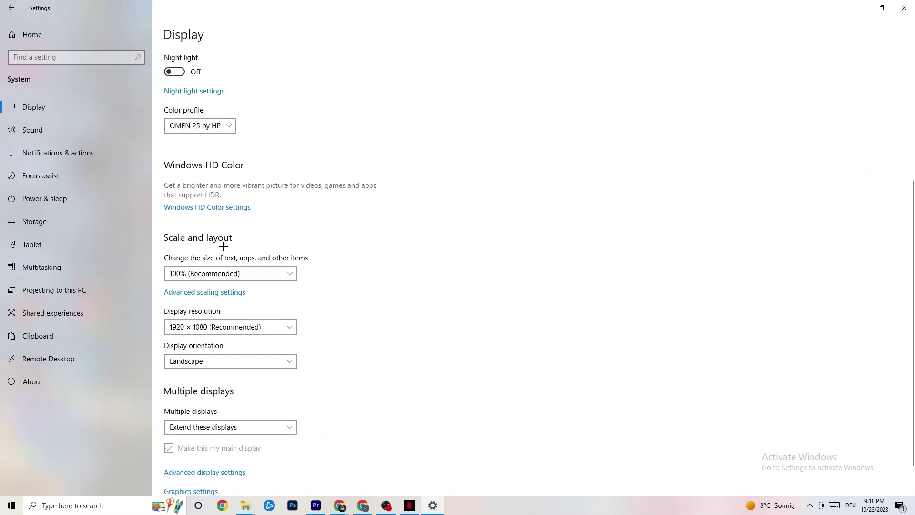
pyautogui.click(281, 273)
pyautogui.click(392, 233)
pyautogui.click(281, 327)
pyautogui.click(410, 306)
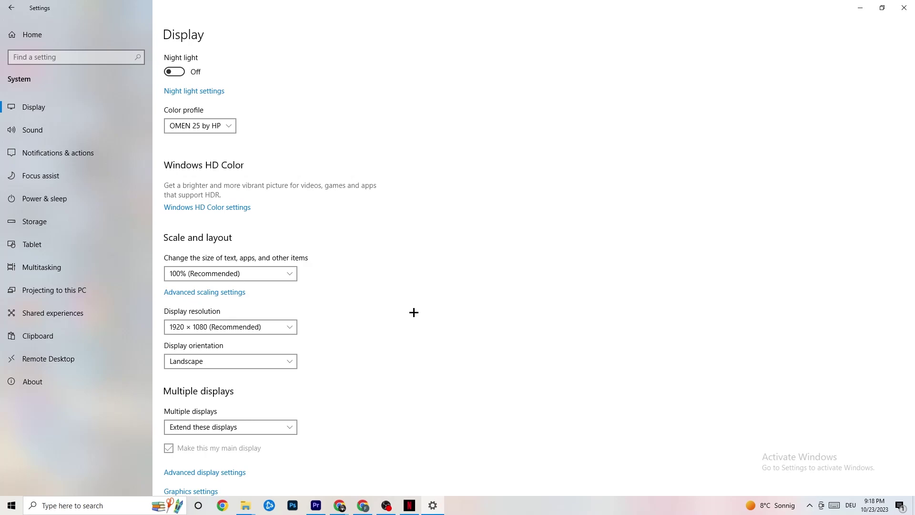
pyautogui.click(294, 327)
pyautogui.click(381, 307)
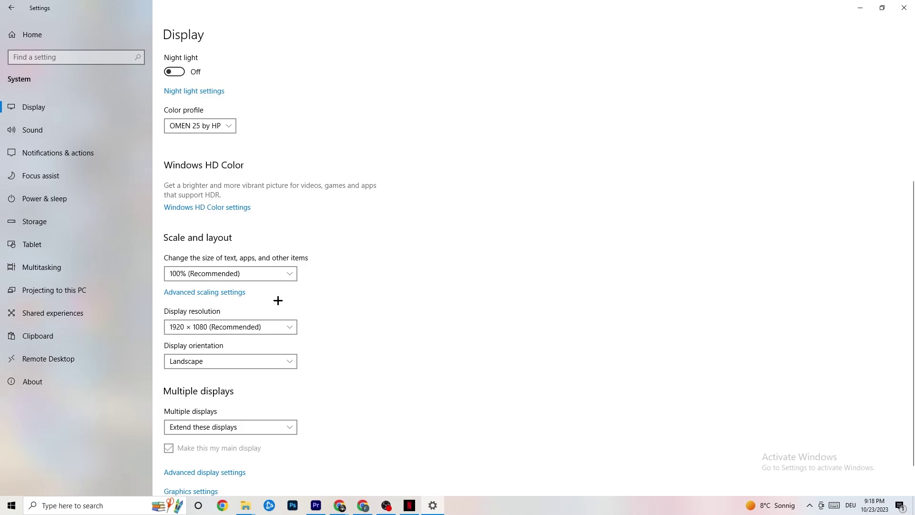
pyautogui.click(59, 229)
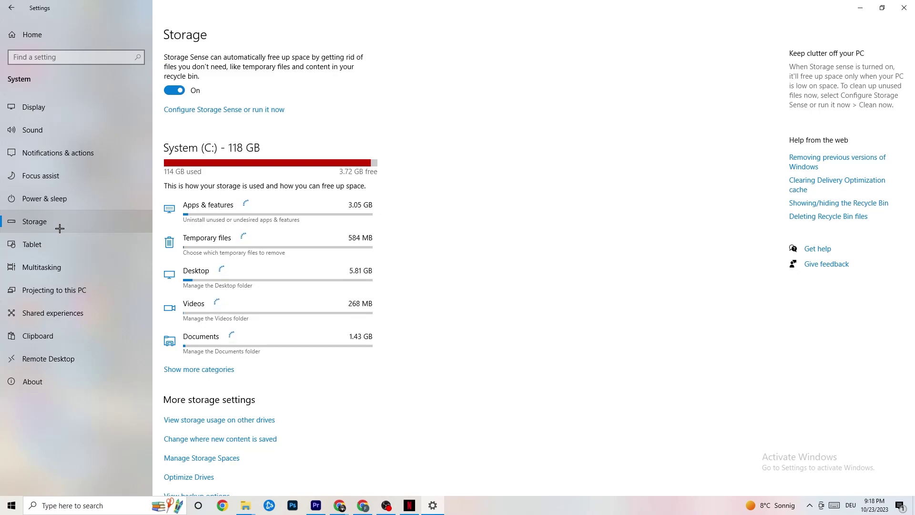
# Check Storage Sense options, keeping recycle-bin cleanup at 14 days and weekly runs
pyautogui.click(264, 110)
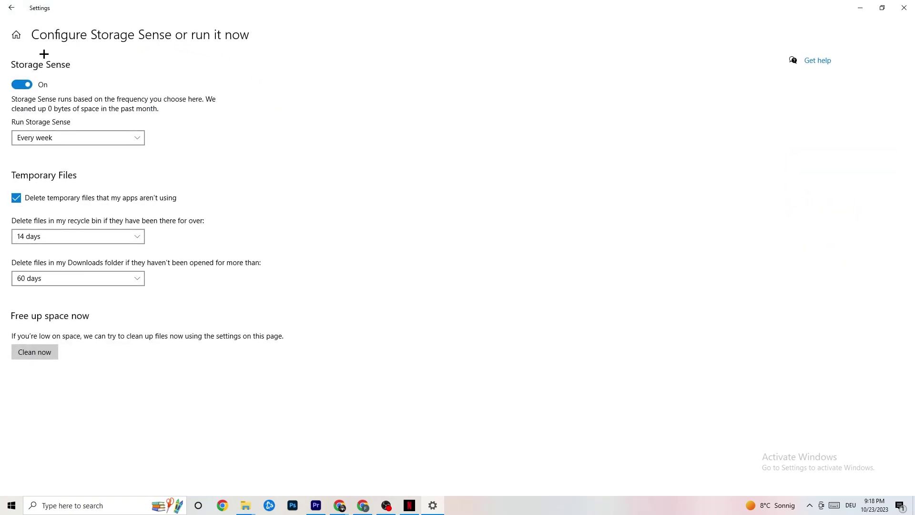
pyautogui.click(96, 235)
pyautogui.click(87, 154)
pyautogui.click(95, 138)
pyautogui.click(165, 137)
# Show Power & sleep (screen off 10 minutes, sleep 30 minutes) and close Power Options
pyautogui.click(8, 4)
pyautogui.click(8, 4)
pyautogui.click(215, 155)
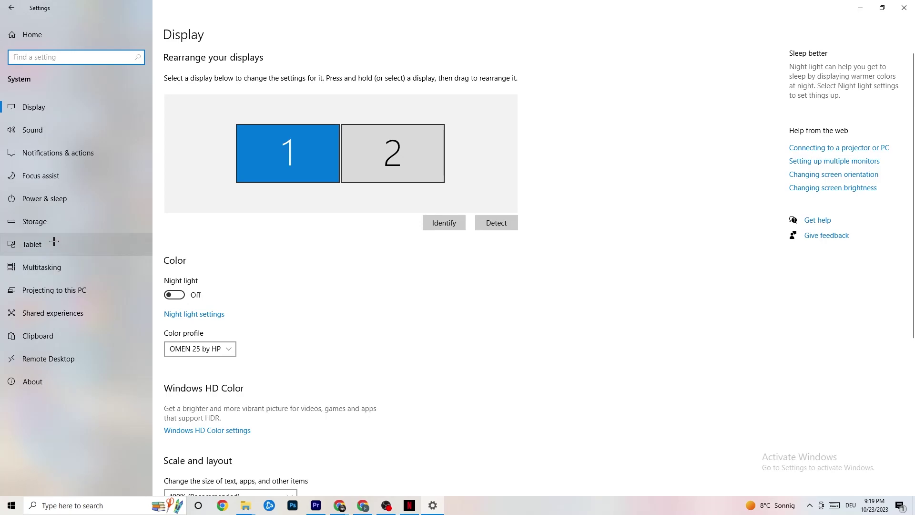
pyautogui.click(31, 195)
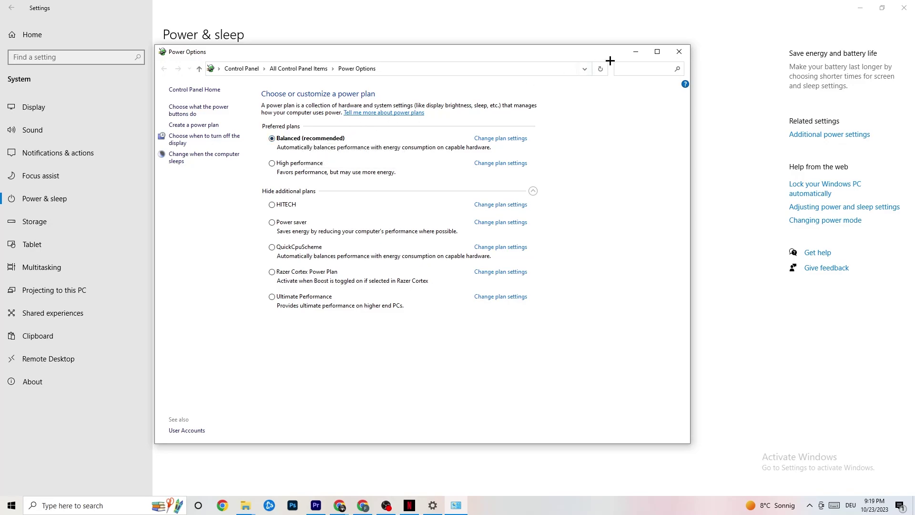
pyautogui.click(680, 52)
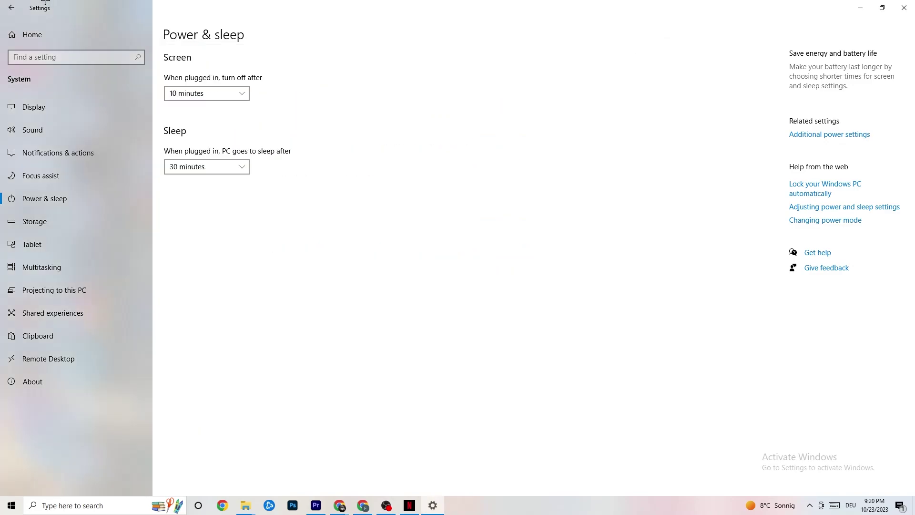
# From Settings home, review the Xbox Game Bar page under Gaming, then show Captures
pyautogui.click(15, 6)
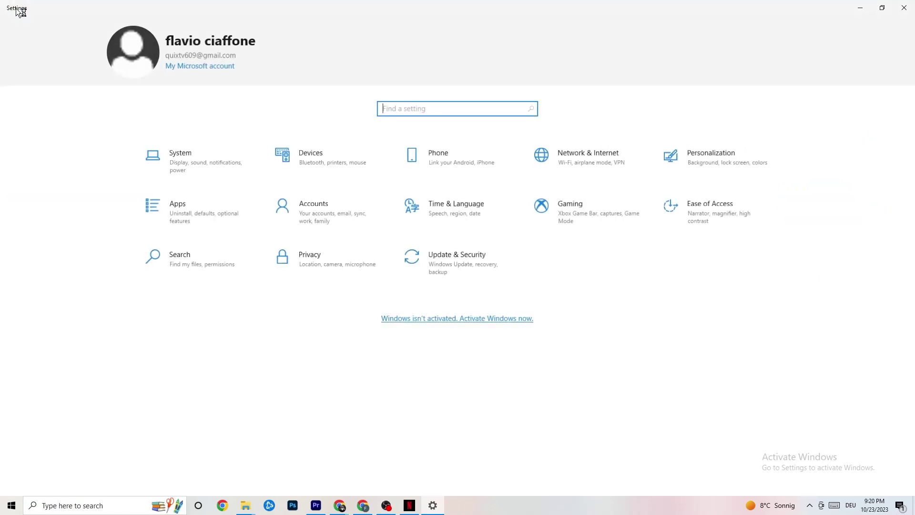
pyautogui.click(582, 223)
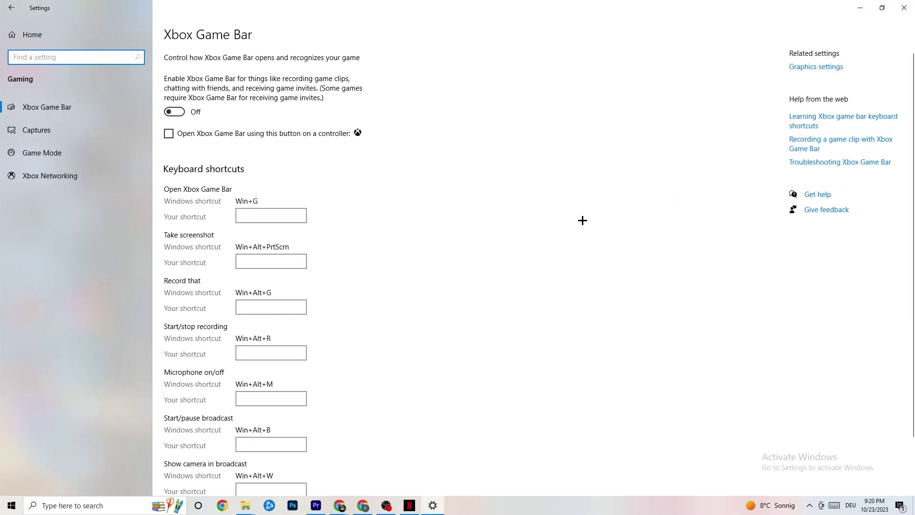
pyautogui.scroll(-2, 327, 315)
pyautogui.scroll(2, 347, 274)
pyautogui.click(74, 129)
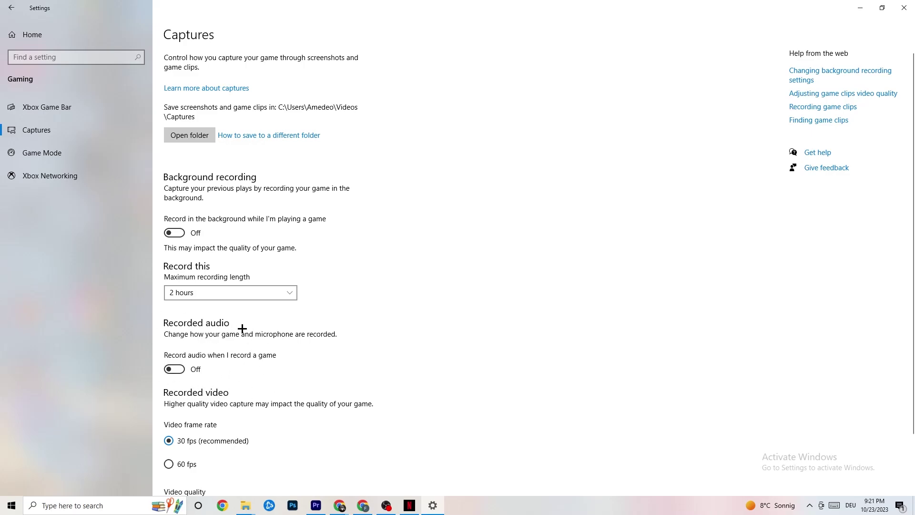
# Confirm Game Mode is on after reviewing Captures, then return to Settings home
pyautogui.scroll(-3, 233, 324)
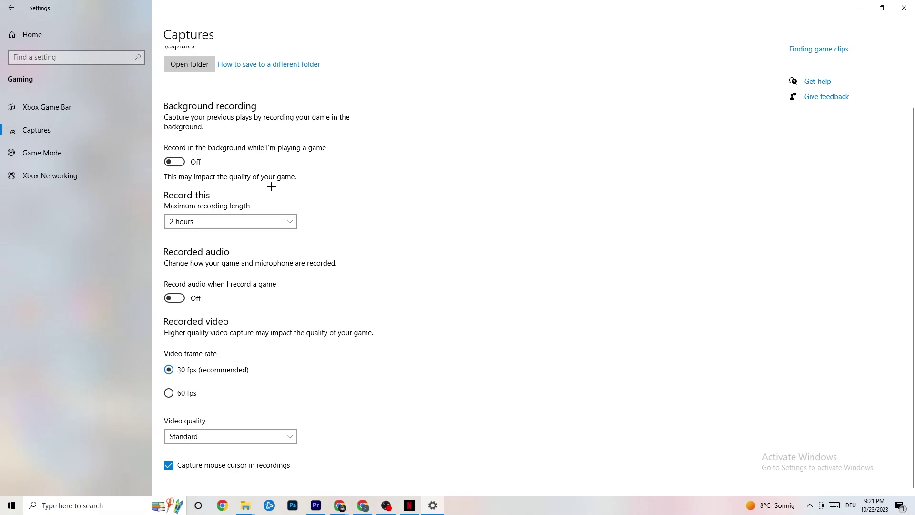
pyautogui.click(70, 157)
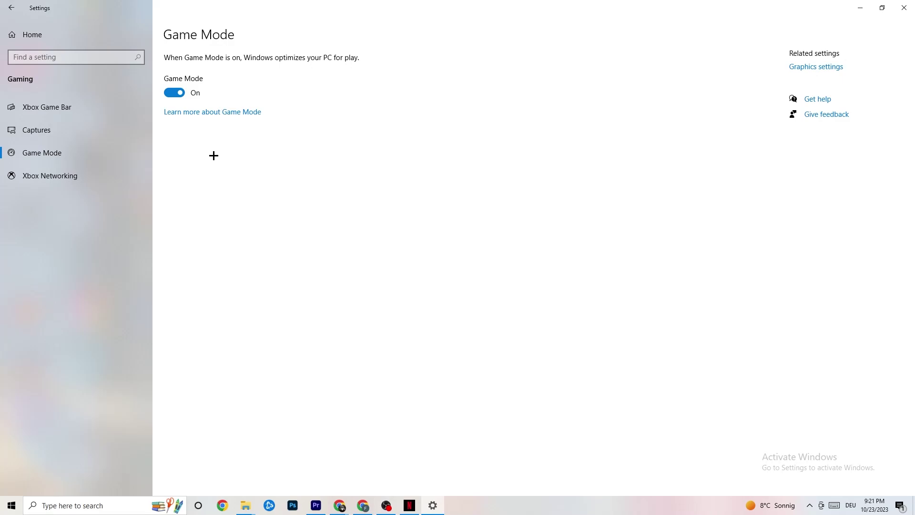
pyautogui.click(14, 7)
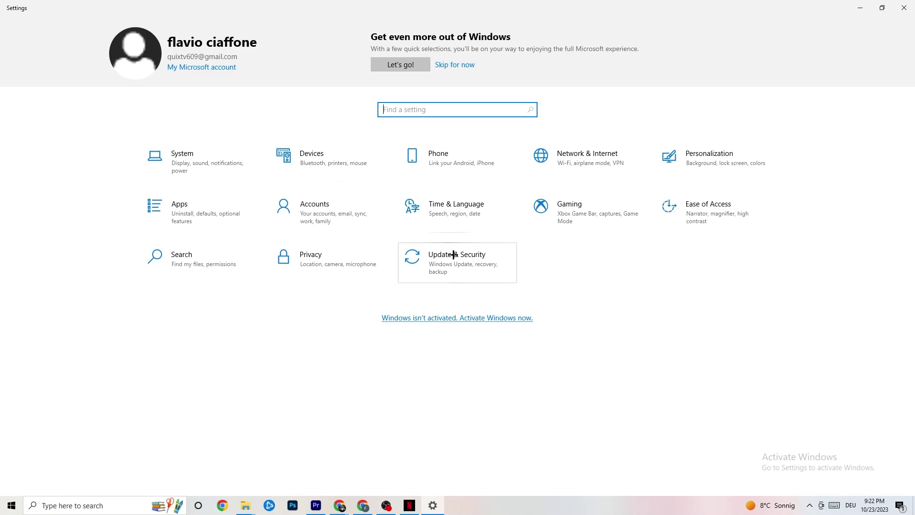
# Go to Update & Security's Windows Update page showing the PC is up to date
pyautogui.click(474, 271)
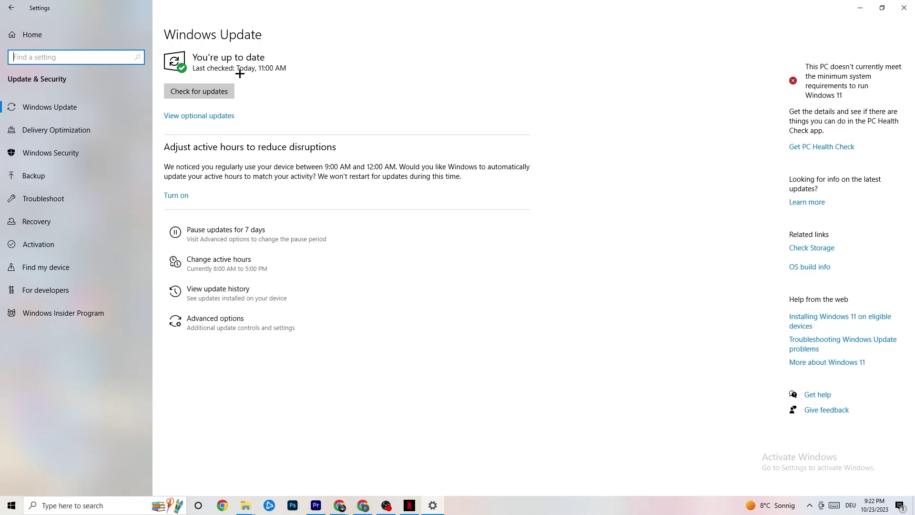
pyautogui.click(302, 108)
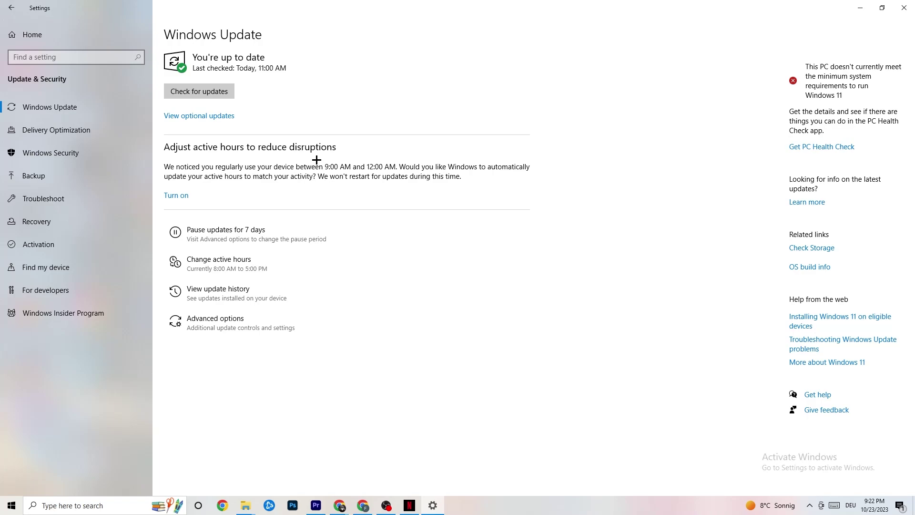
# View the Troubleshoot page, then close the Settings app
pyautogui.click(96, 198)
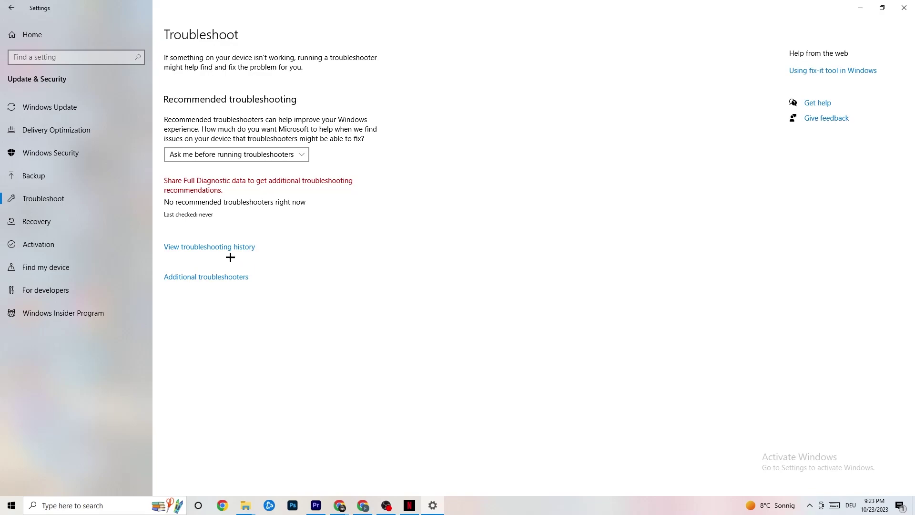
pyautogui.click(904, 7)
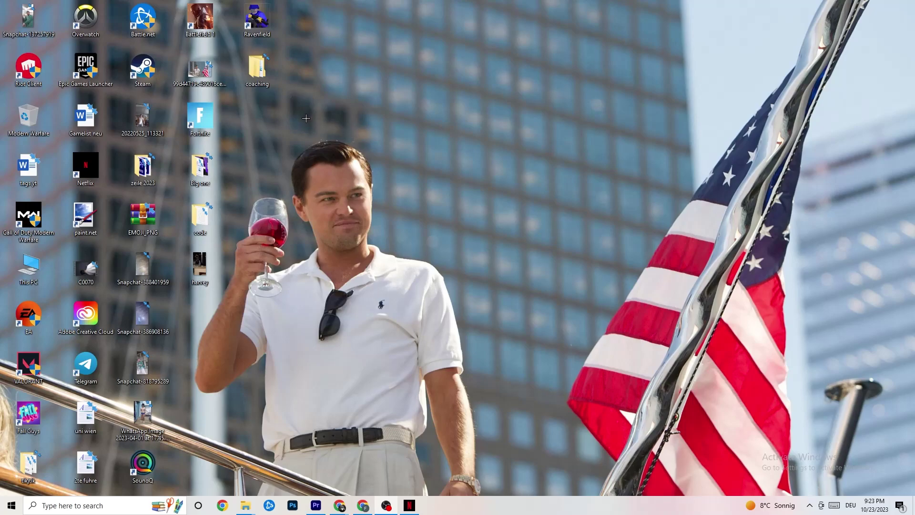
# Move the Steam shortcut toward the desktop centre and bring up its shortcut menu
pyautogui.moveTo(143, 71); pyautogui.dragTo(487, 170)
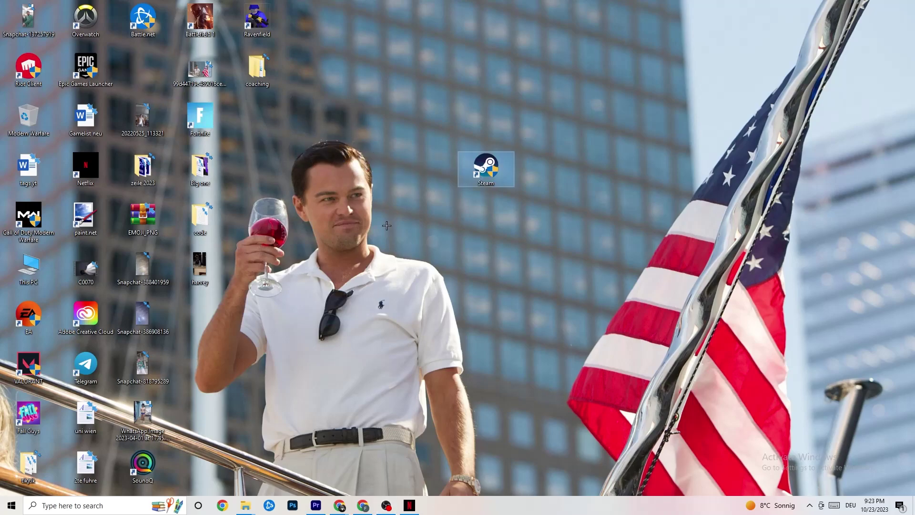
pyautogui.rightClick(486, 174)
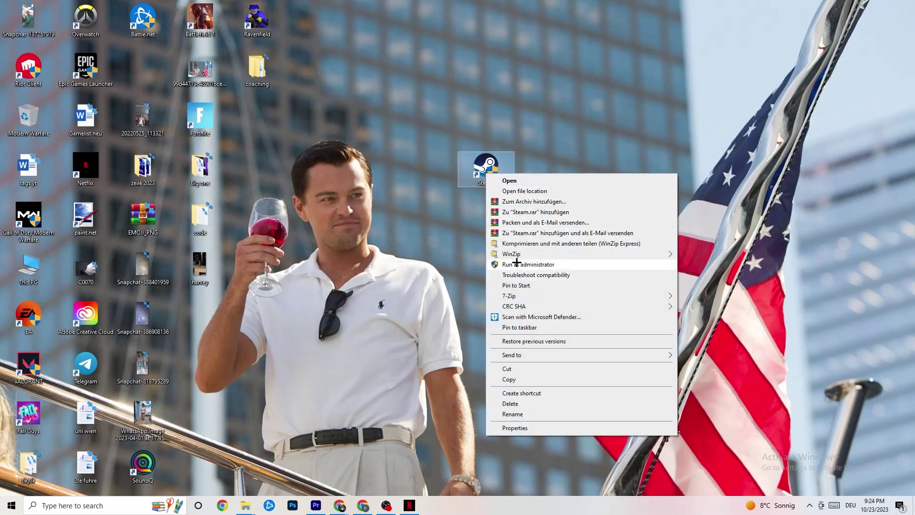
pyautogui.click(396, 240)
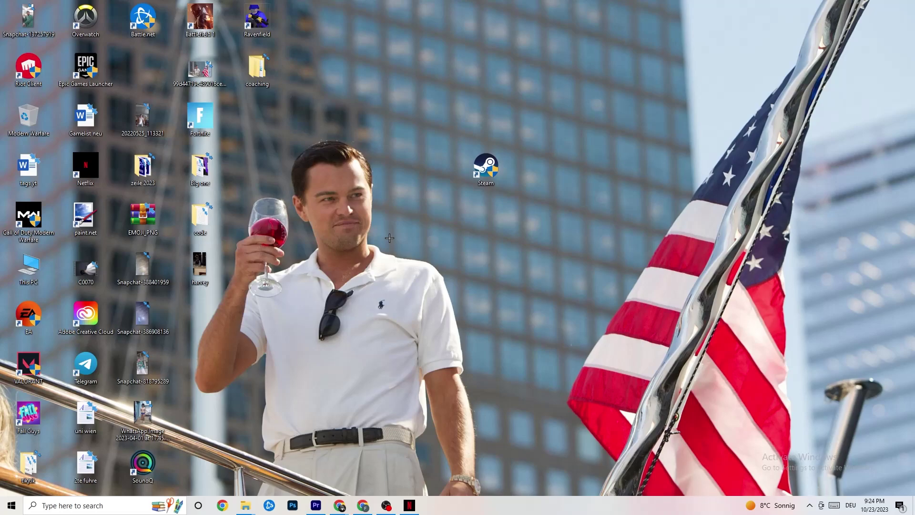
pyautogui.moveTo(461, 178); pyautogui.dragTo(404, 178)
pyautogui.rightClick(422, 173)
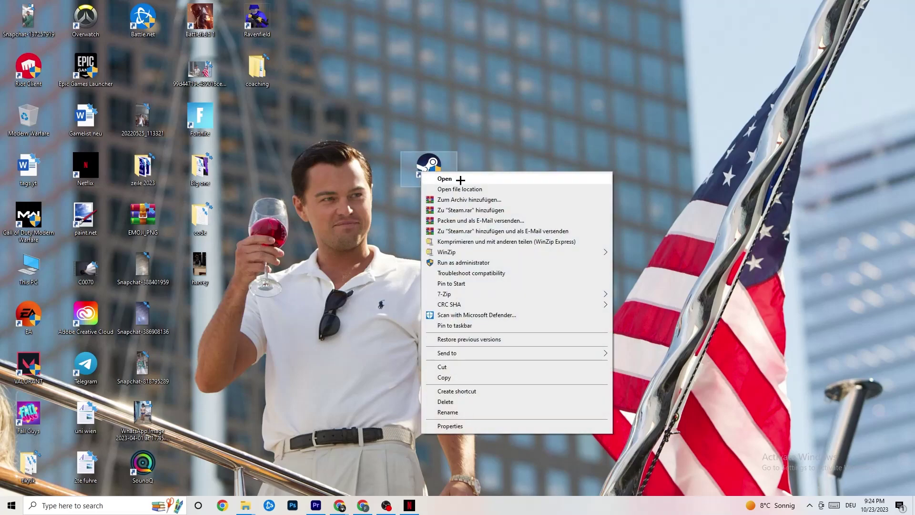
# Show Steam Properties' Compatibility tab with Windows 8 mode and run as administrator enabled
pyautogui.click(465, 426)
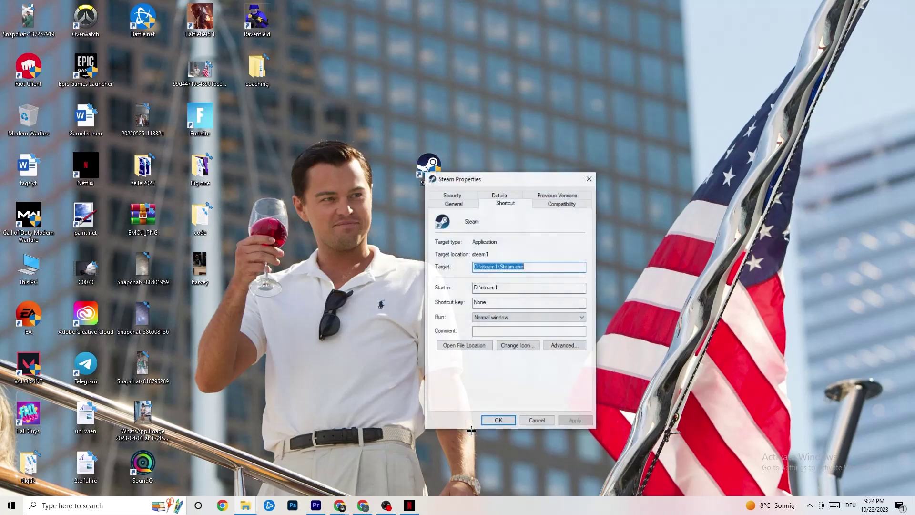
pyautogui.moveTo(497, 179); pyautogui.dragTo(364, 47)
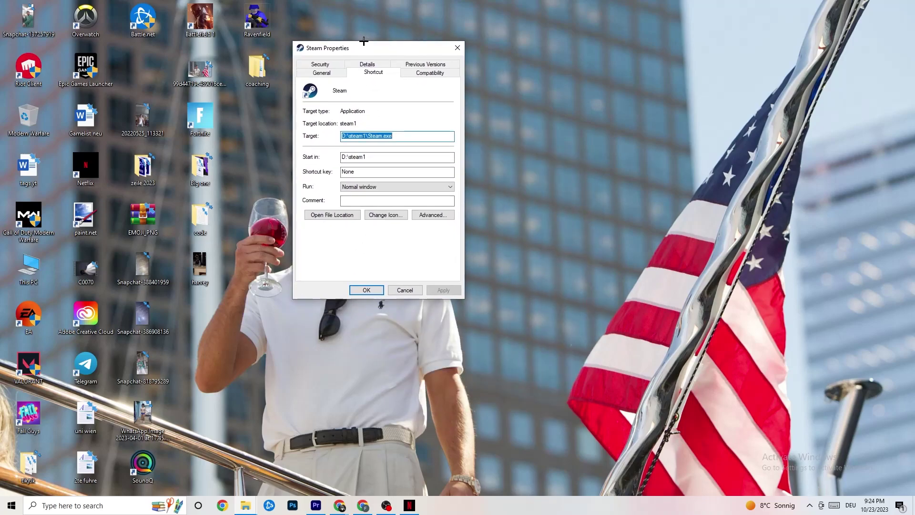
pyautogui.click(418, 72)
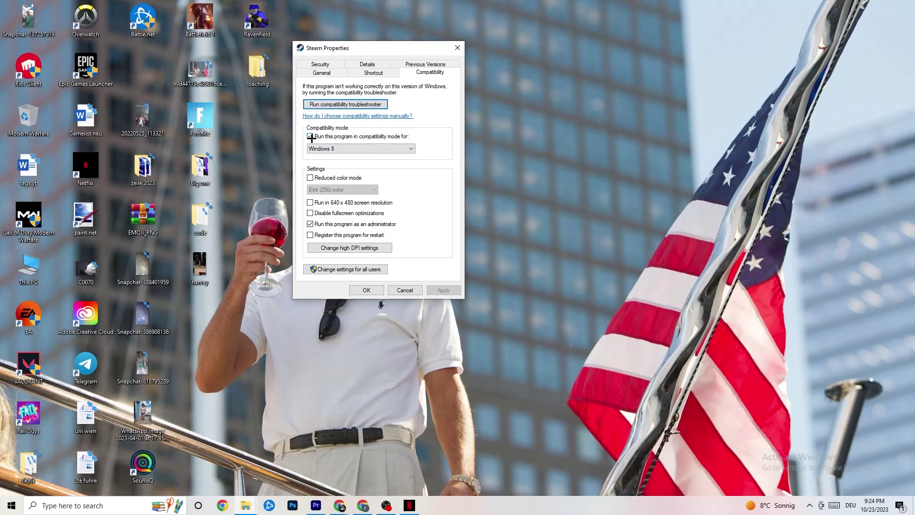
pyautogui.click(393, 148)
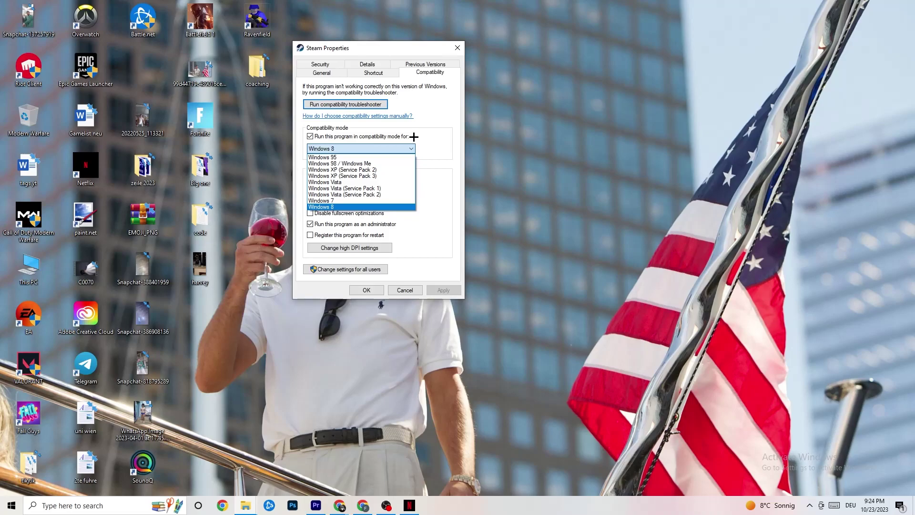
pyautogui.click(416, 136)
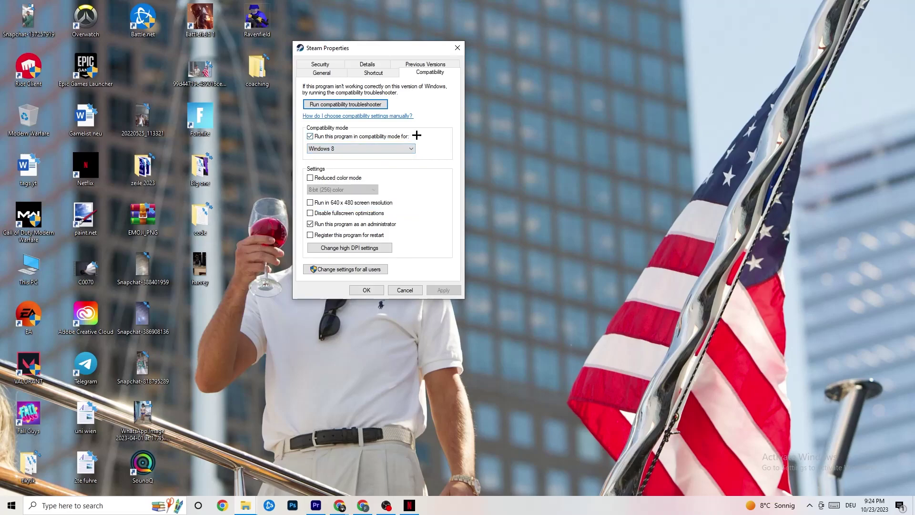